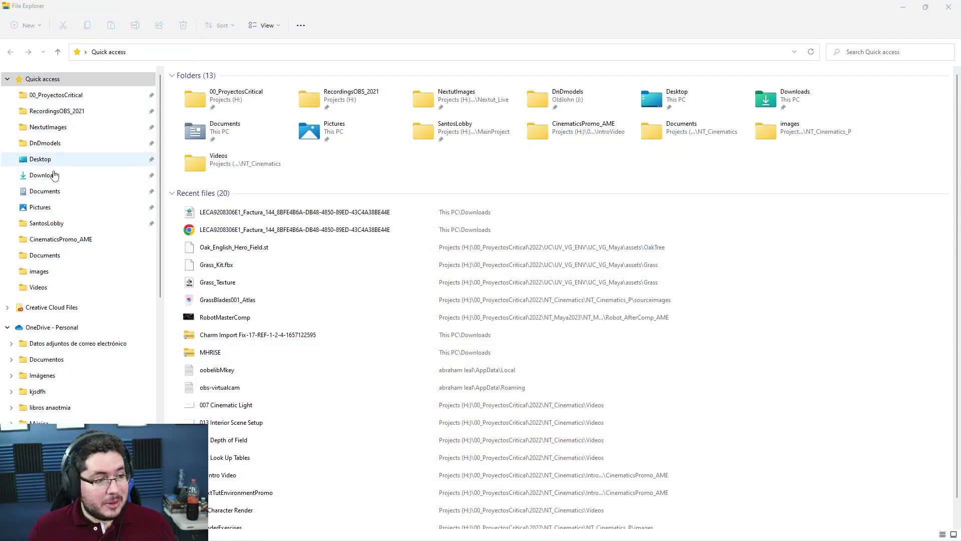
Open the images folder of Maya renders from Quick access
left_click(45, 271)
Show the desktop, close KnightC_B.jpg, restore the images folder and open portrait_composition.jpeg
key("super+d")
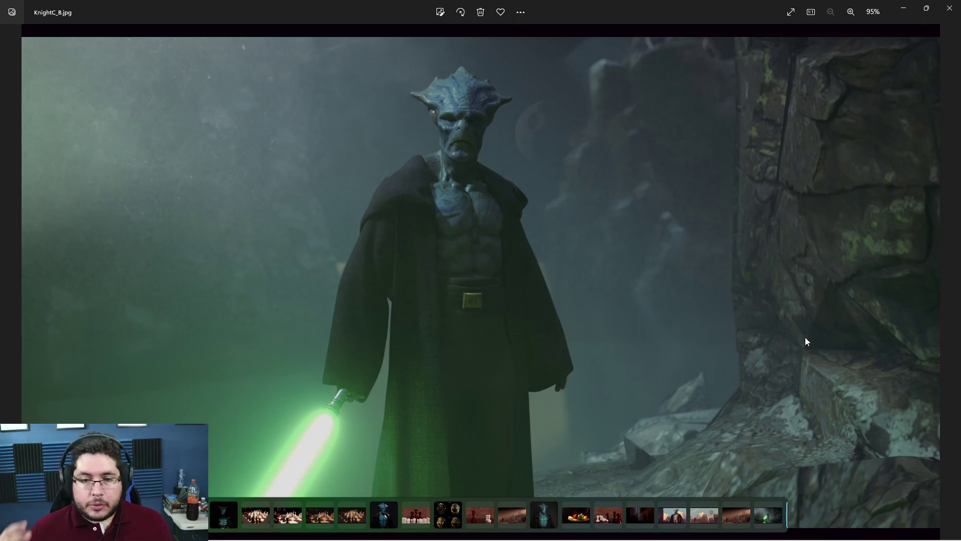
left_click(949, 8)
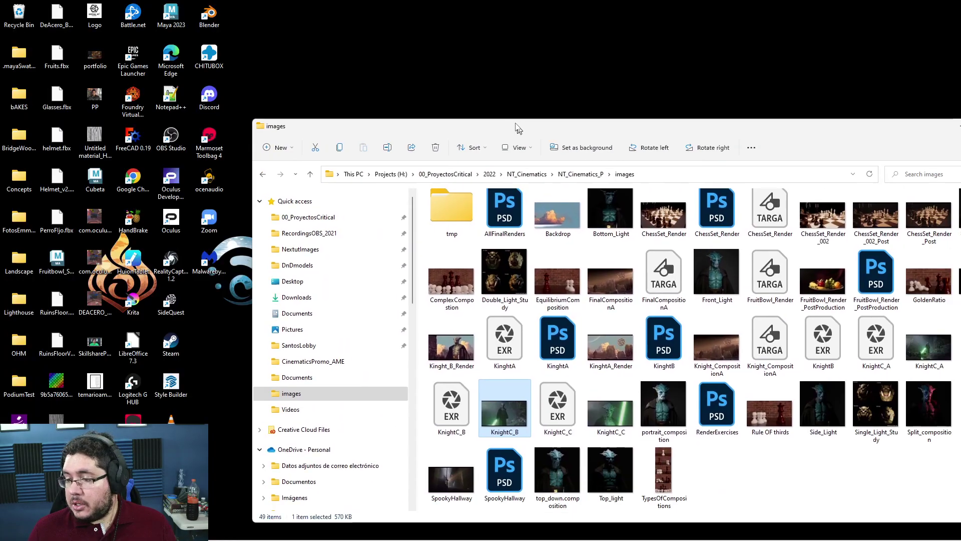
left_click_drag(516, 129, 451, 8)
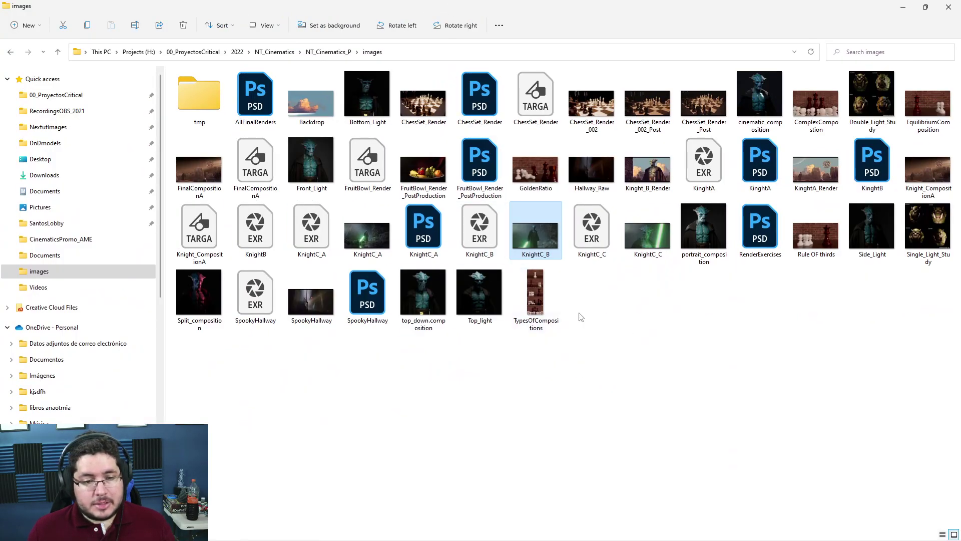
double_click(704, 232)
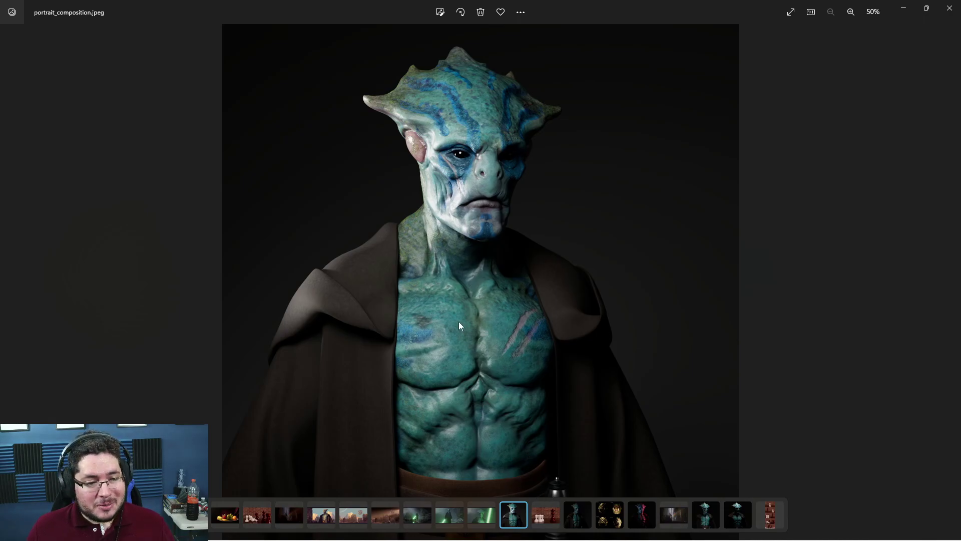
View the cloudy-sky knight, fruit bowl, spooky hallway and top-down portrait renders, then KnightA_Render.jpeg
left_click(321, 516)
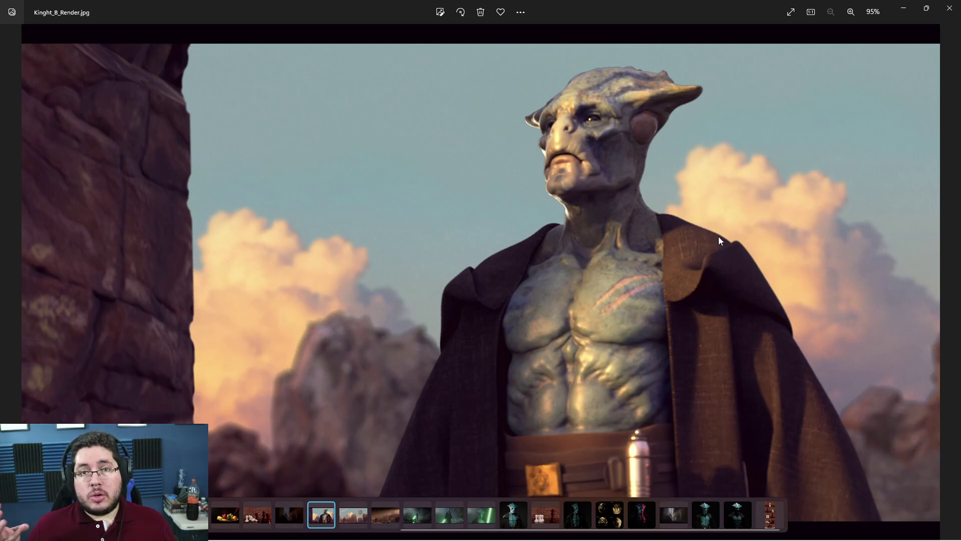
left_click(224, 525)
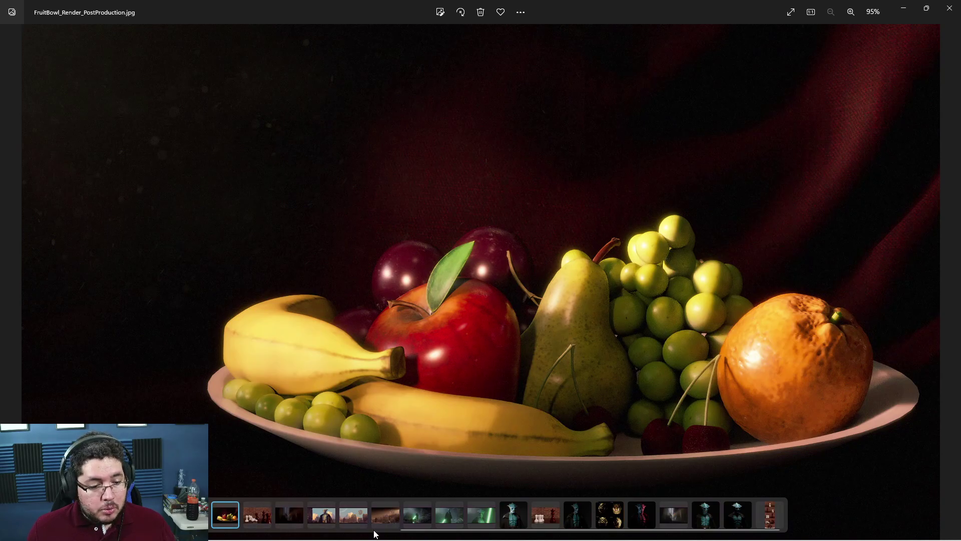
left_click(676, 515)
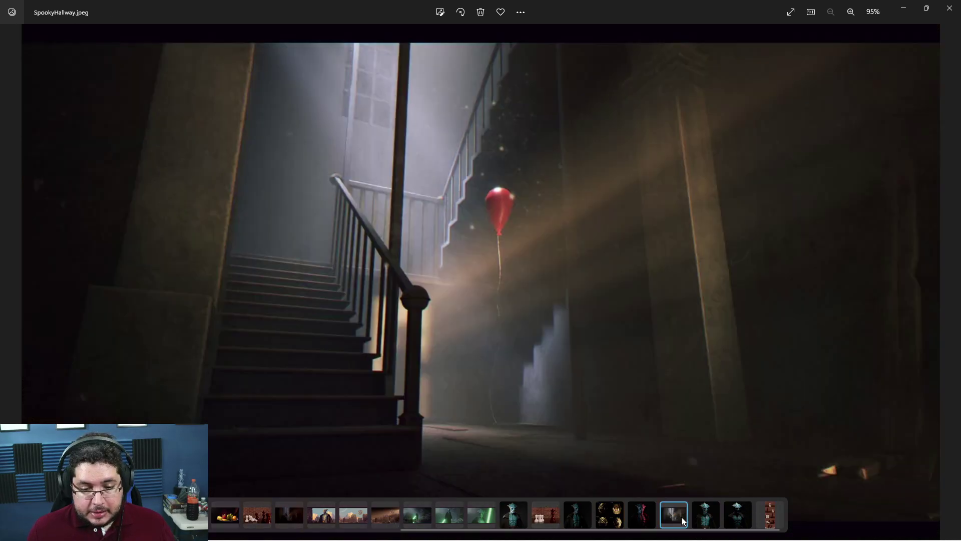
left_click(708, 527)
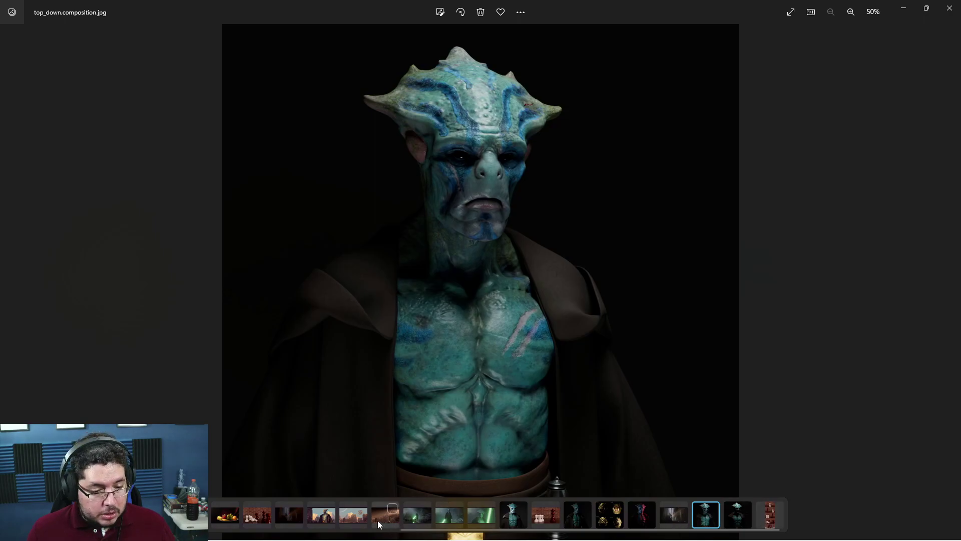
left_click(352, 519)
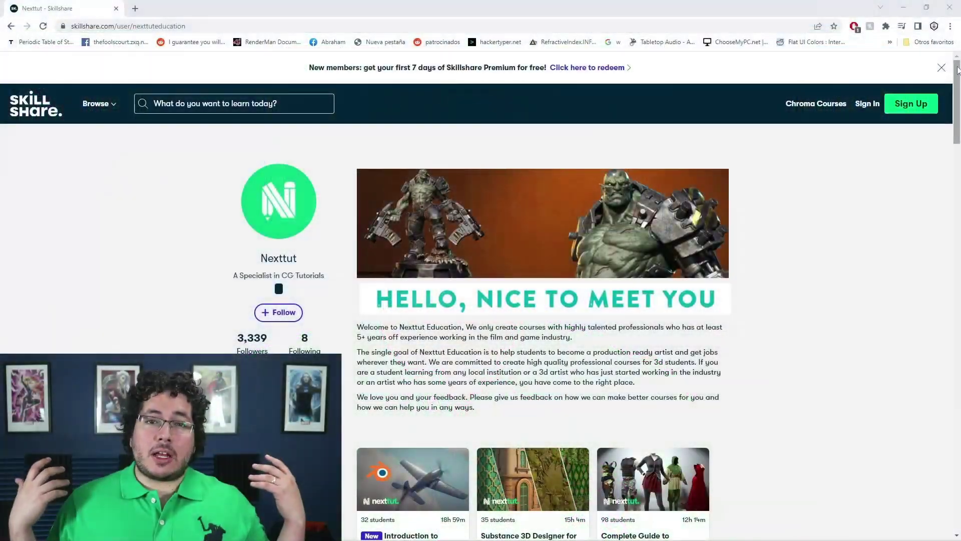
scroll(956, 73, "down", 3)
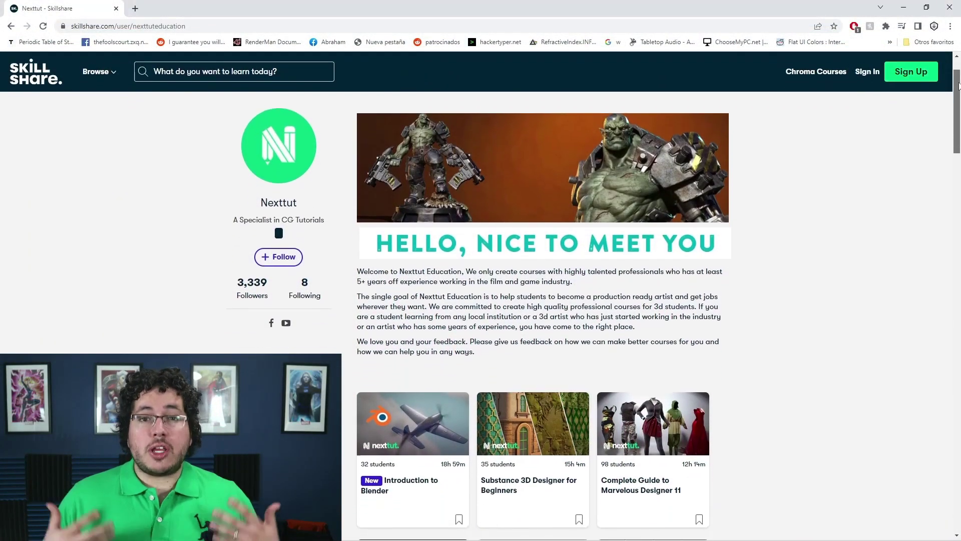
scroll(481, 301, "down", 1)
scroll(481, 301, "down", 1)
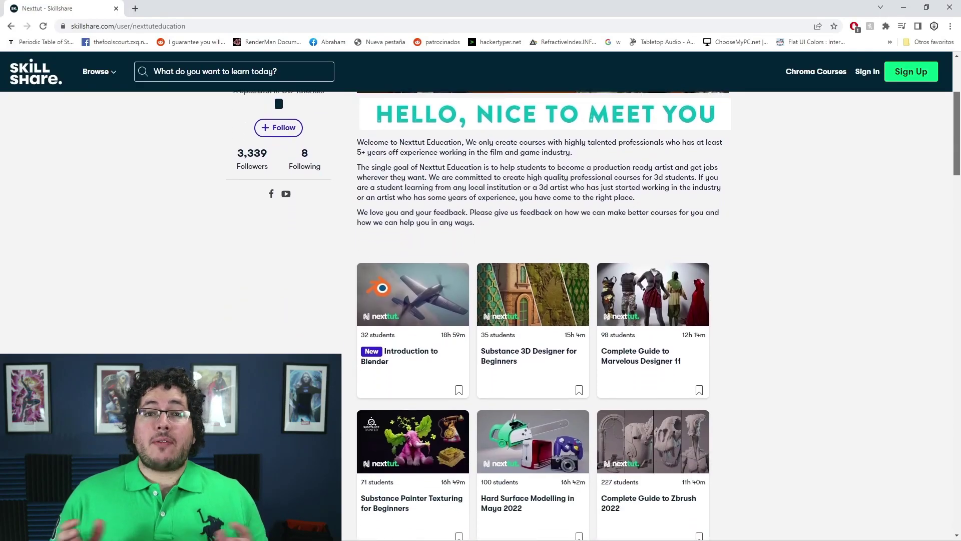
scroll(481, 301, "down", 1)
scroll(481, 301, "down", 1)
scroll(481, 301, "down", 1)
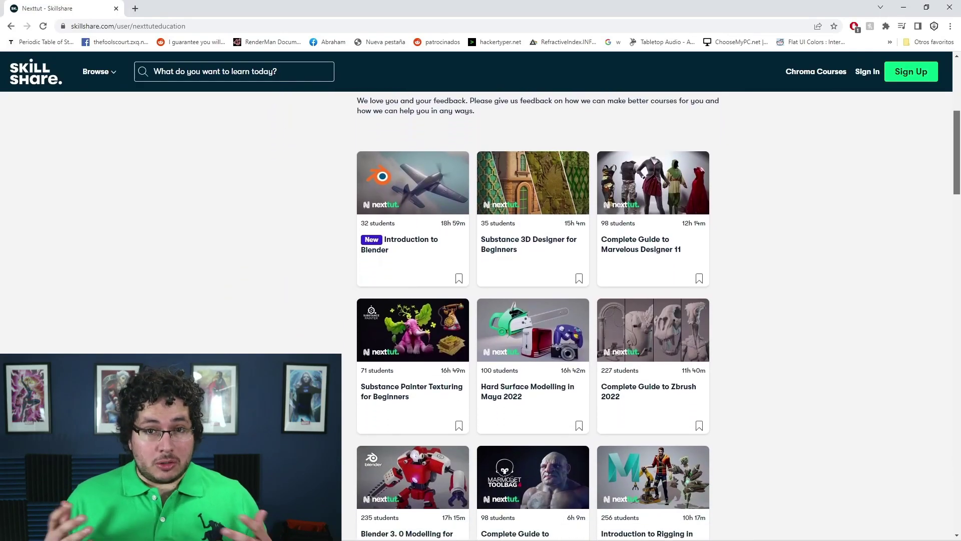
scroll(481, 300, "down", 1)
scroll(481, 300, "down", 1)
scroll(957, 169, "down", 1)
scroll(958, 169, "down", 1)
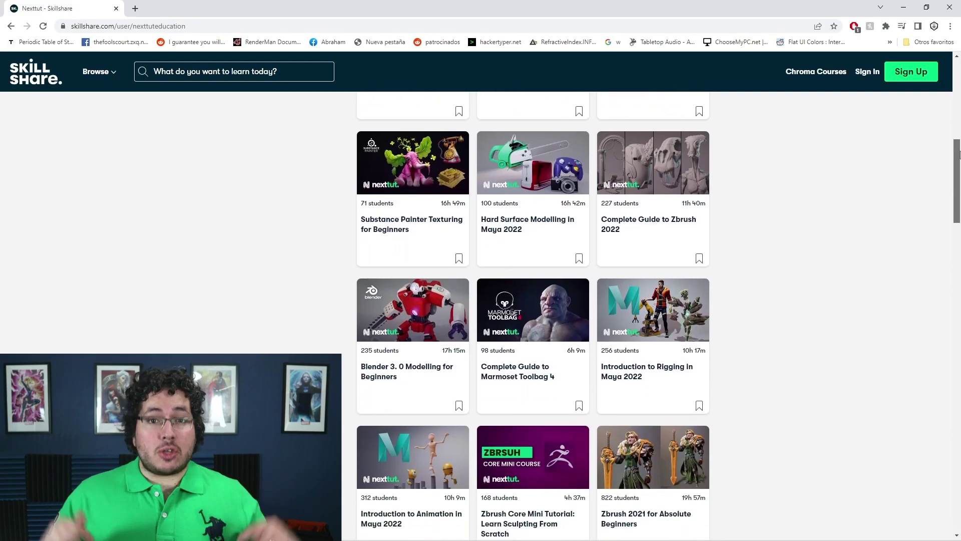
left_click_drag(958, 168, 956, 175)
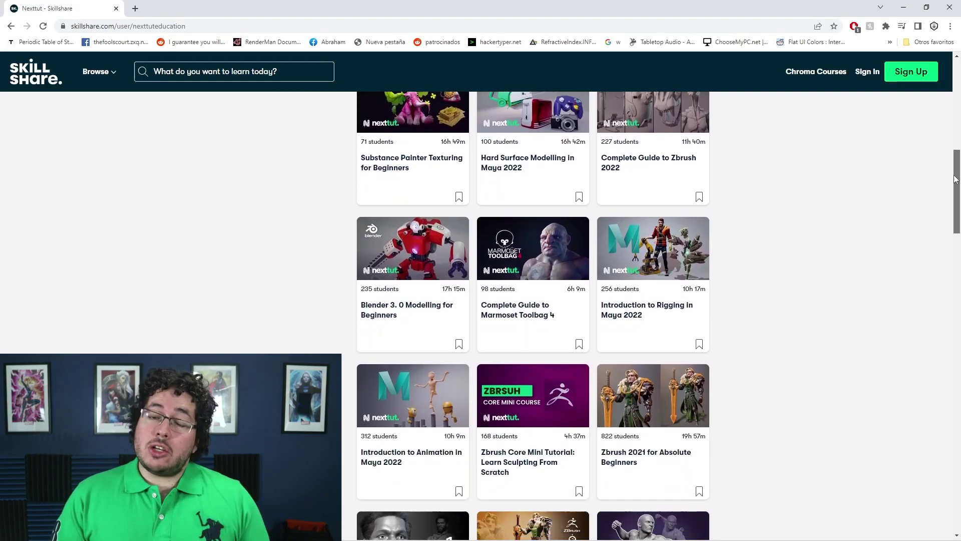
left_click_drag(955, 179, 934, 285)
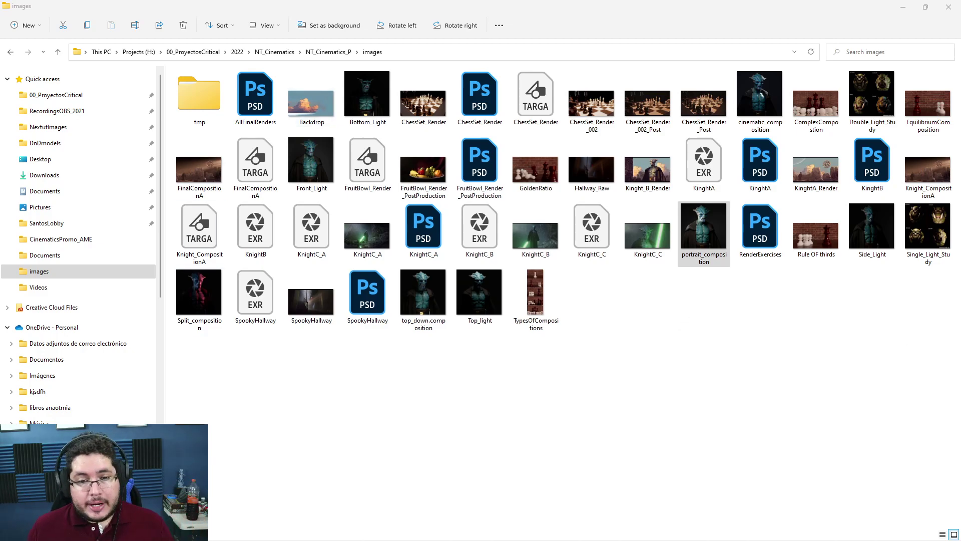
double_click(646, 103)
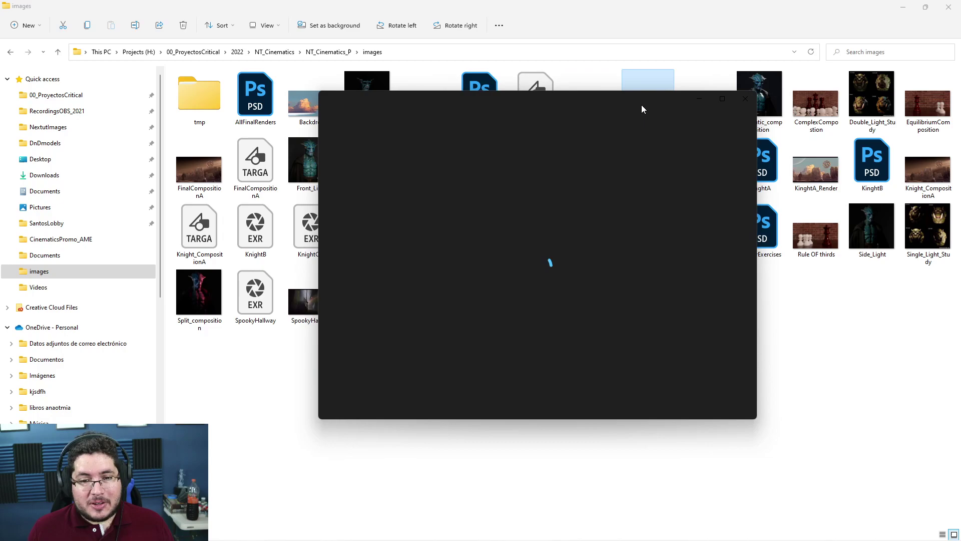
mouse_move(694, 232)
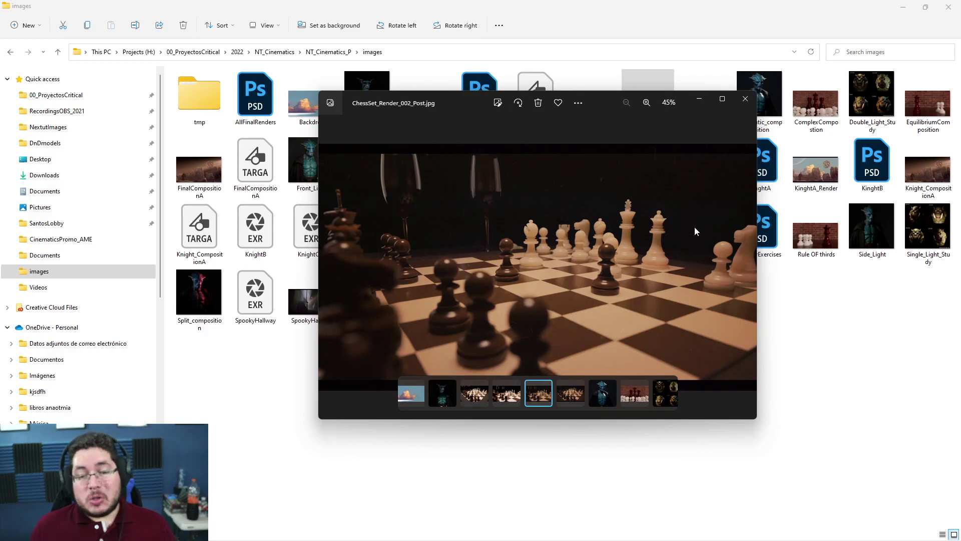
left_click(745, 98)
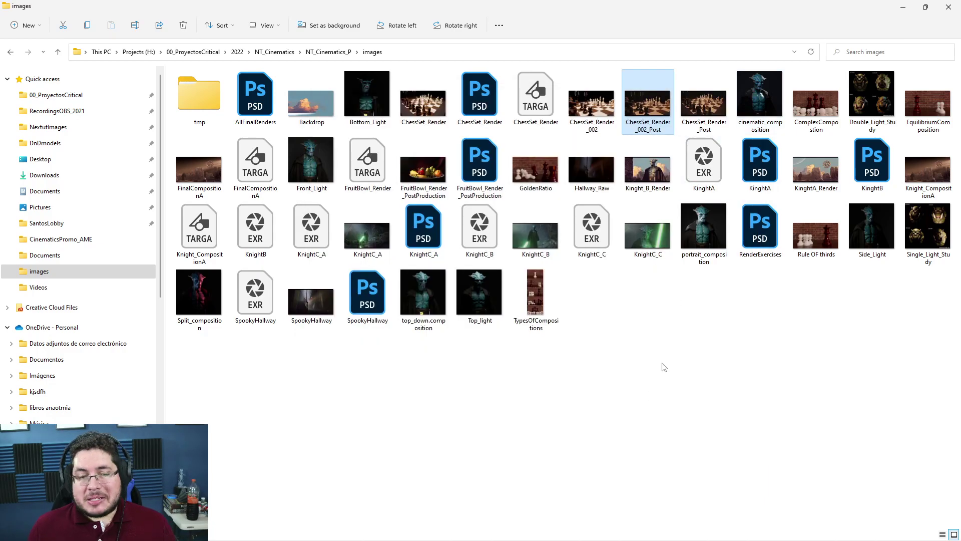